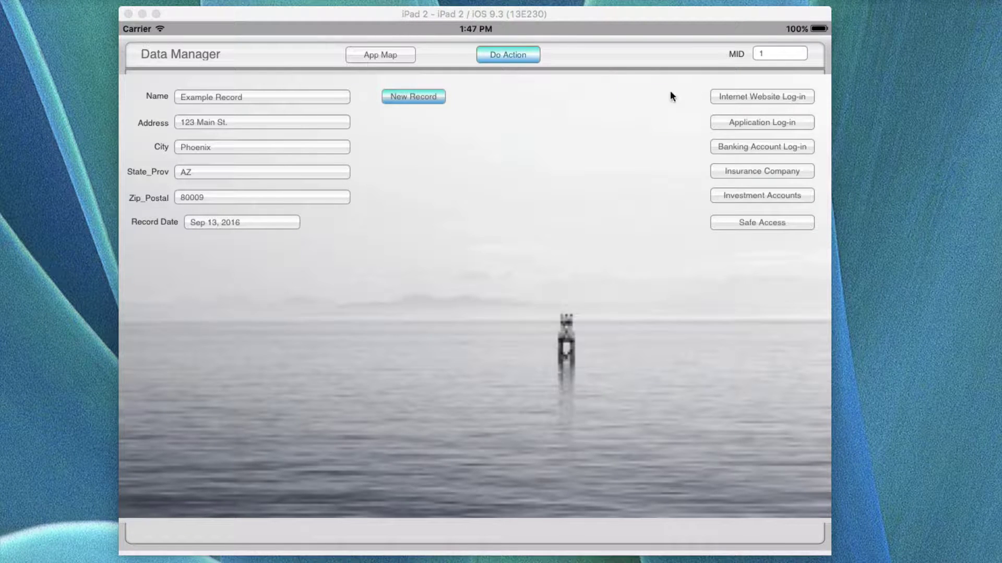
Look over the available record actions, and switch from the record form to the Data Manager List View.
{"action": "left_click", "coordinate": [498, 54]}
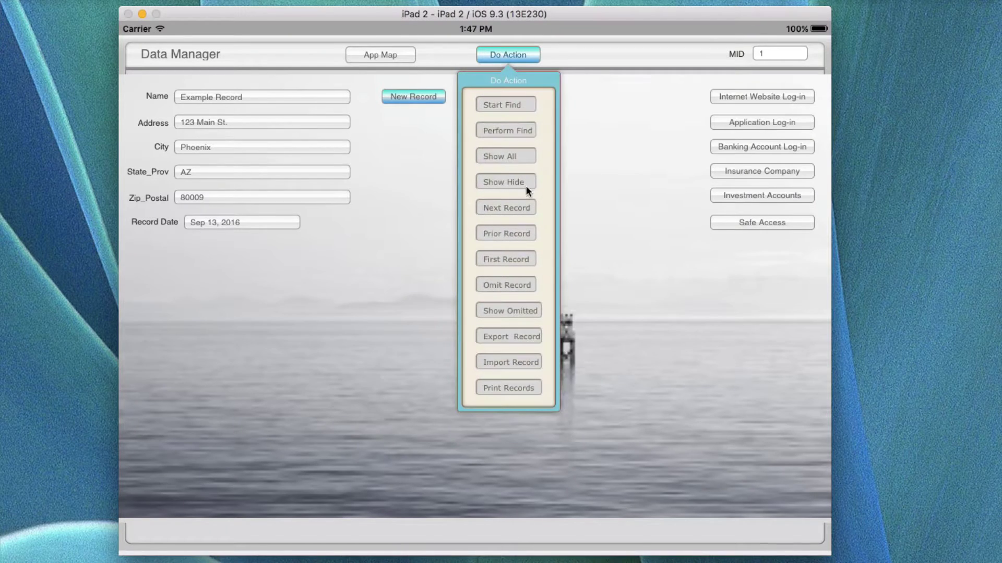
{"action": "left_click", "coordinate": [609, 193]}
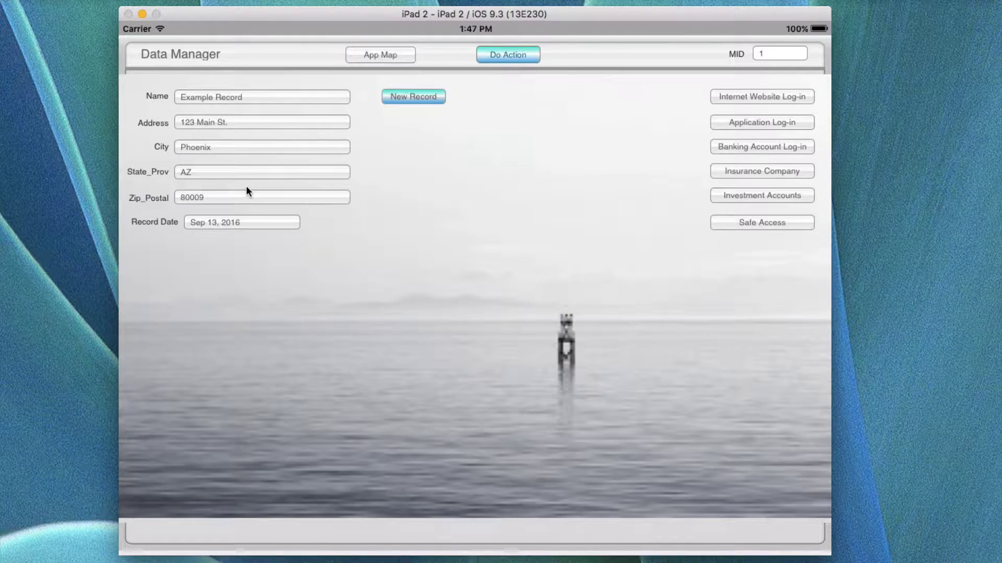
{"action": "left_click", "coordinate": [400, 56]}
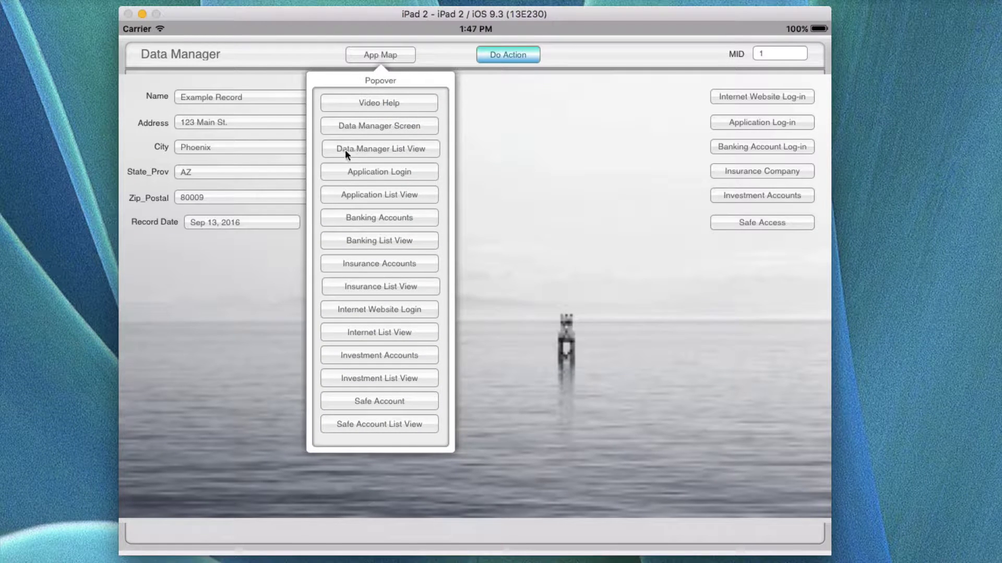
{"action": "left_click", "coordinate": [391, 150]}
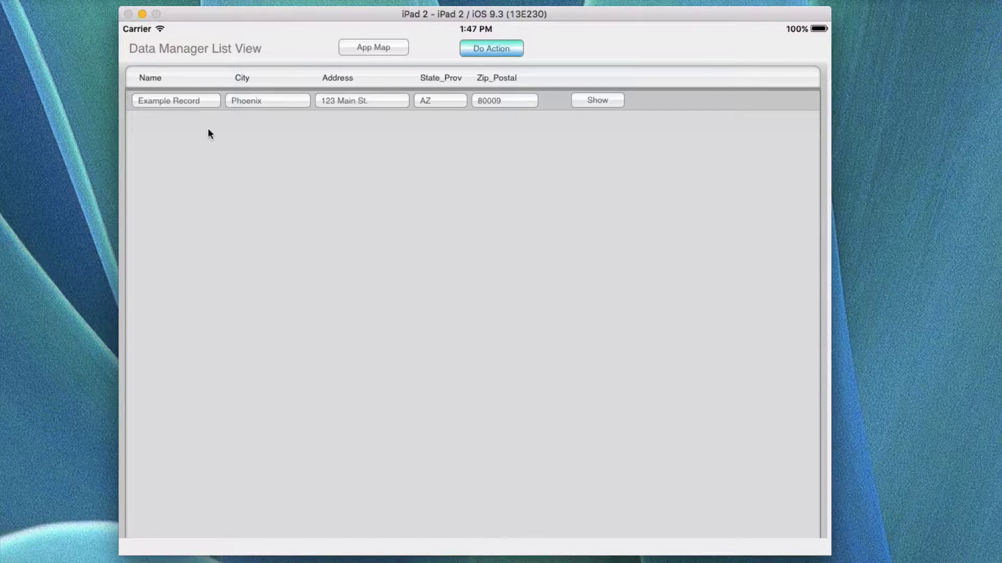
Run a find in the list view with "Ex" as the Name criterion.
{"action": "left_click", "coordinate": [489, 50]}
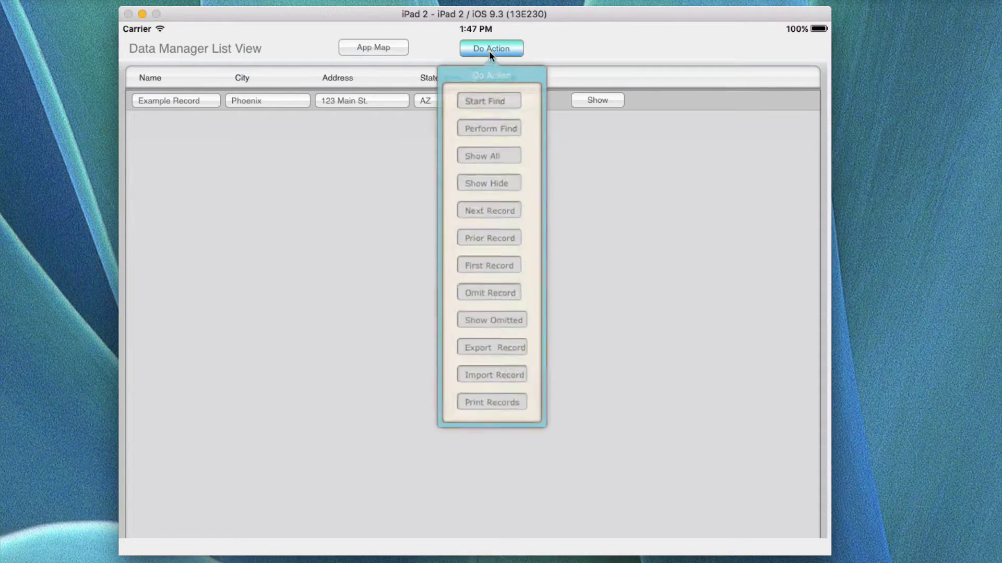
{"action": "left_click", "coordinate": [493, 94]}
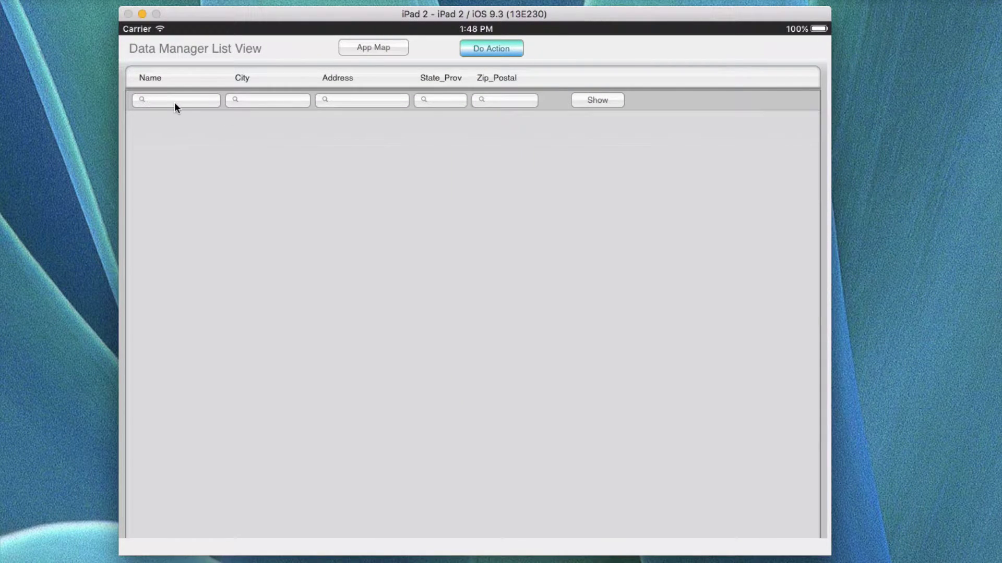
{"action": "left_click", "coordinate": [191, 103]}
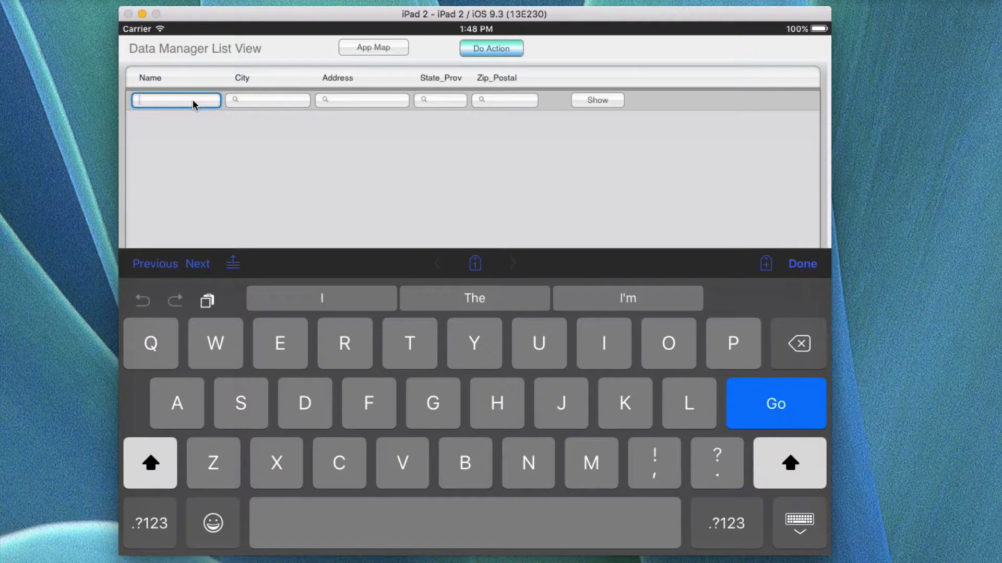
{"action": "left_click", "coordinate": [289, 357]}
{"action": "left_click", "coordinate": [283, 463]}
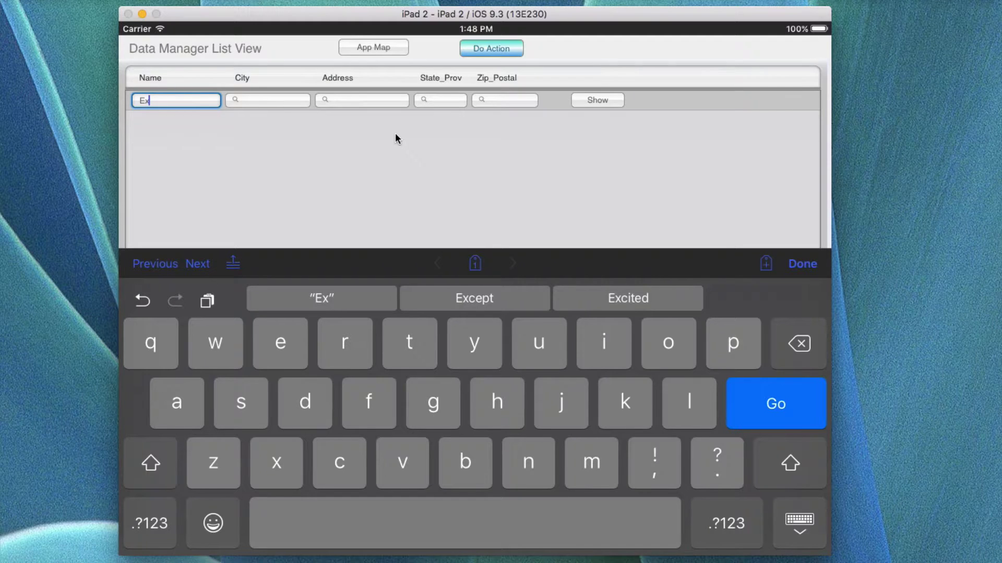
{"action": "left_click", "coordinate": [490, 46]}
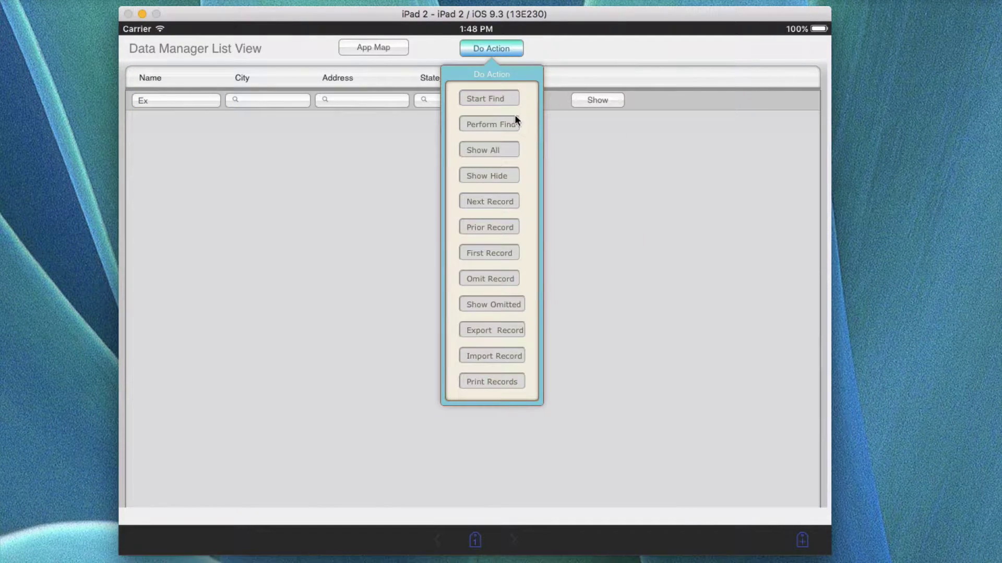
{"action": "left_click", "coordinate": [496, 120]}
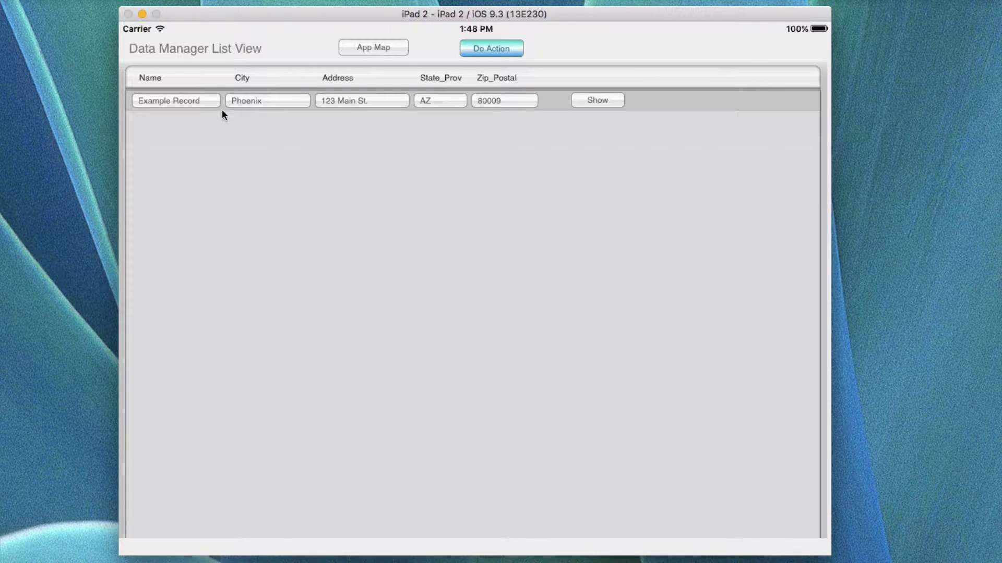
Check the found and omitted record counts for the list, and show the Example Record in its full form.
{"action": "left_click", "coordinate": [208, 102]}
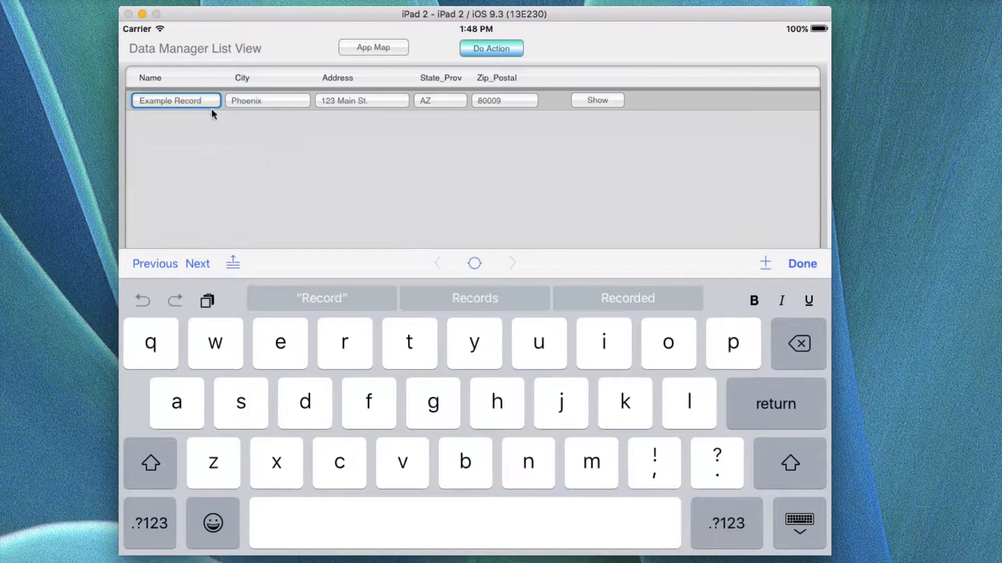
{"action": "left_click", "coordinate": [473, 264]}
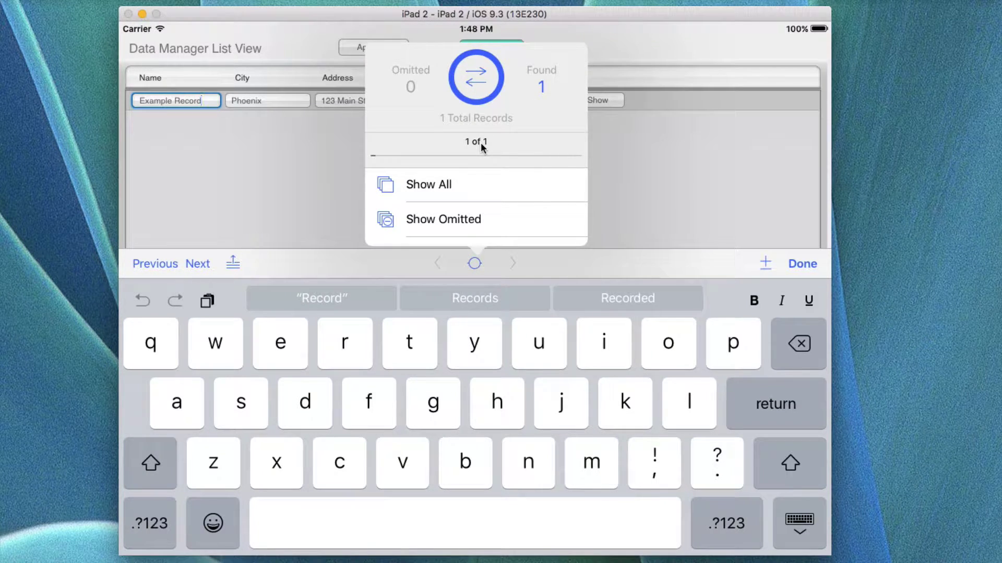
{"action": "left_click", "coordinate": [811, 266]}
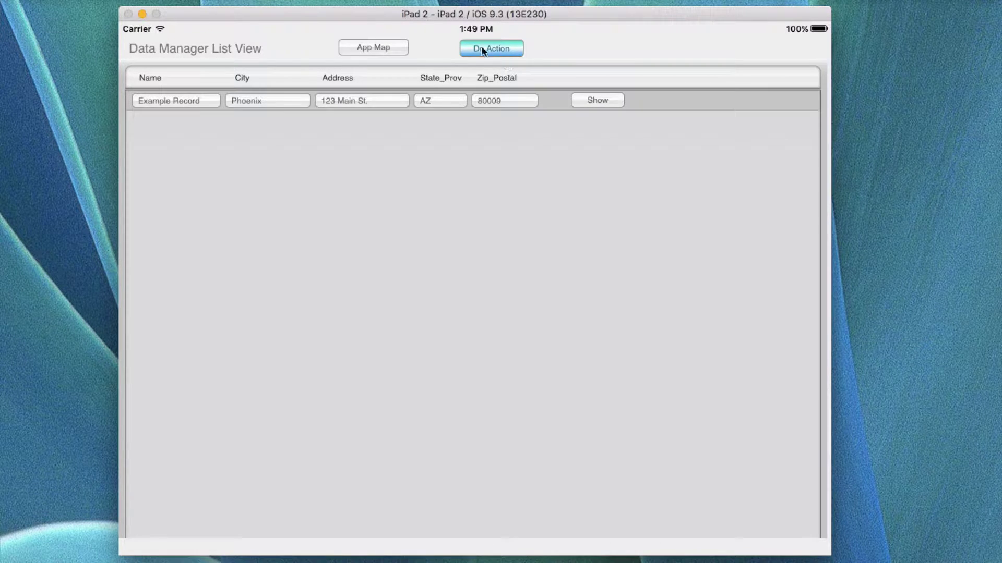
{"action": "left_click", "coordinate": [590, 99]}
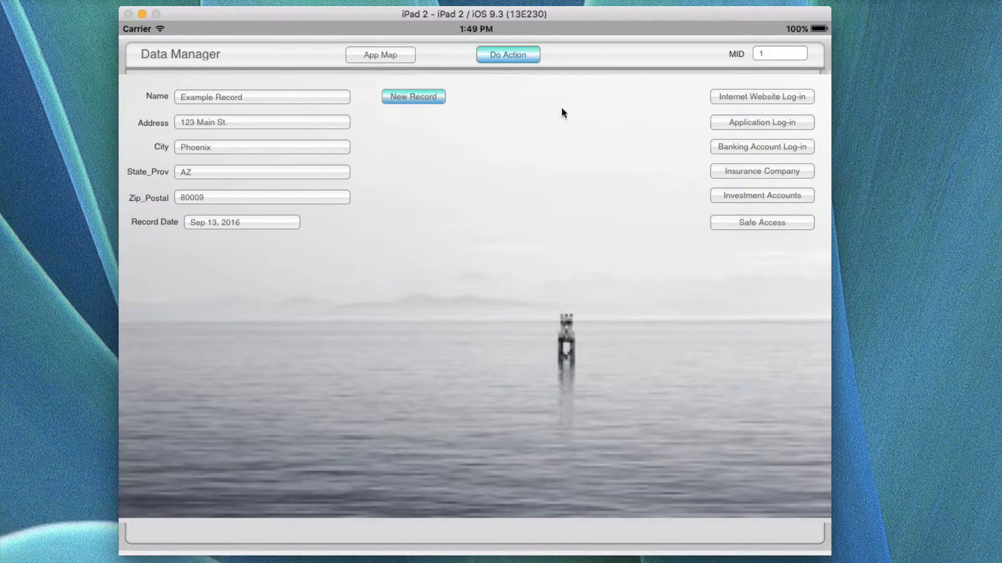
Open the record's Internet Website Log-in data and browse through its website entries.
{"action": "left_click", "coordinate": [764, 98]}
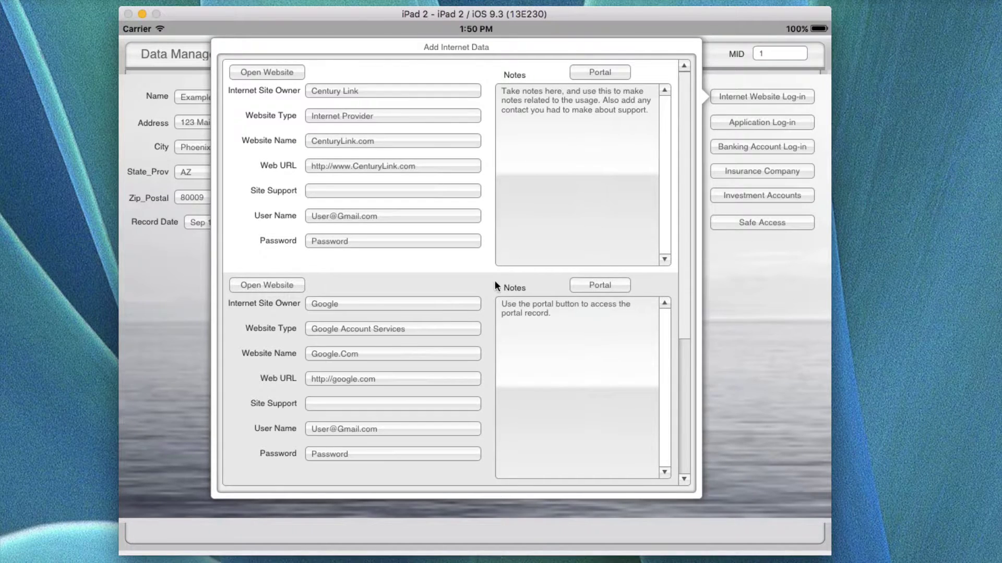
{"action": "left_click_drag", "start_coordinate": [495, 280], "coordinate": [490, 150]}
{"action": "left_click_drag", "start_coordinate": [491, 189], "coordinate": [490, 362]}
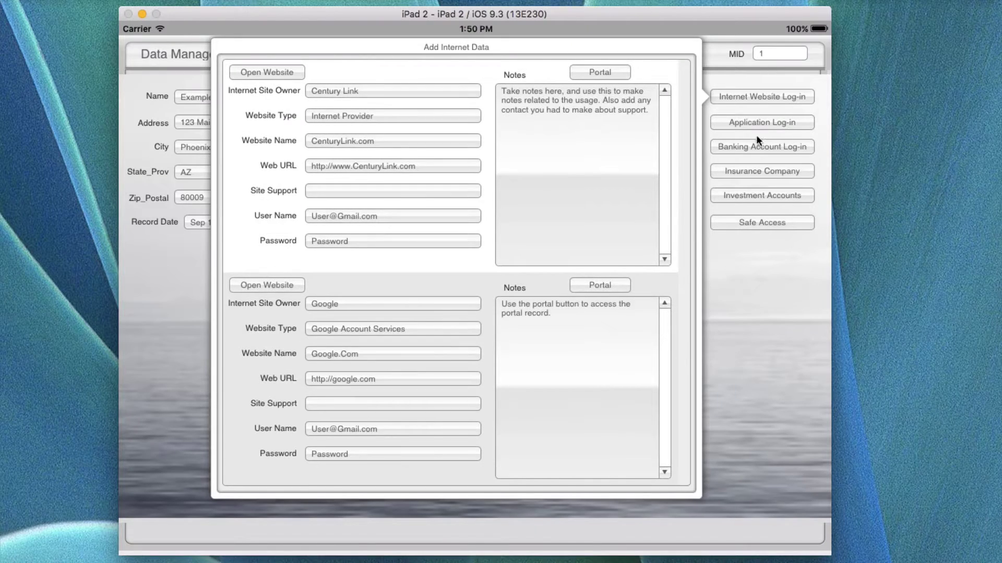
From the Application Log-in data, open the Apple Pages entry's website, browse to the Mac page and back and forth, and close the site.
{"action": "left_click", "coordinate": [755, 126]}
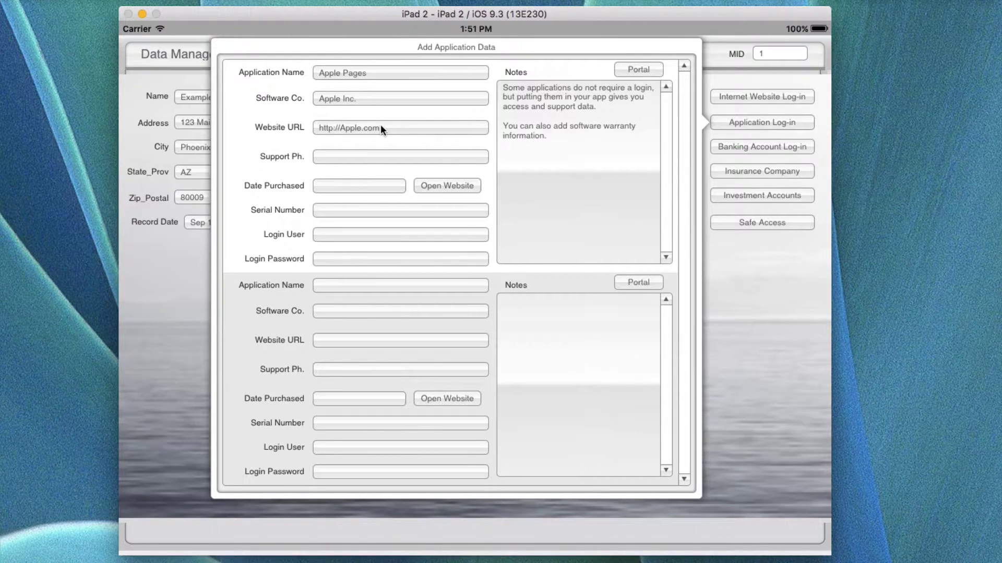
{"action": "left_click", "coordinate": [439, 186]}
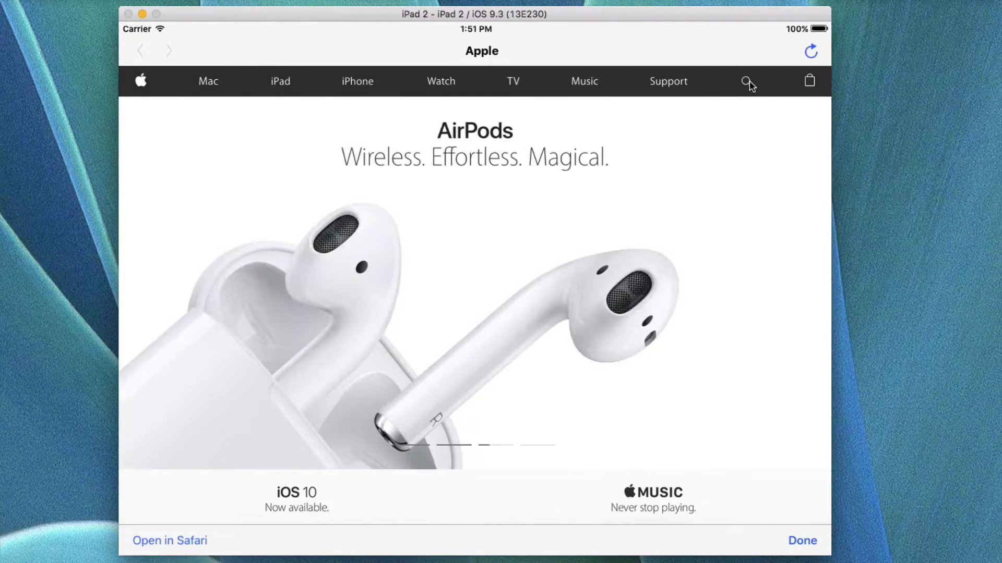
{"action": "left_click", "coordinate": [749, 84]}
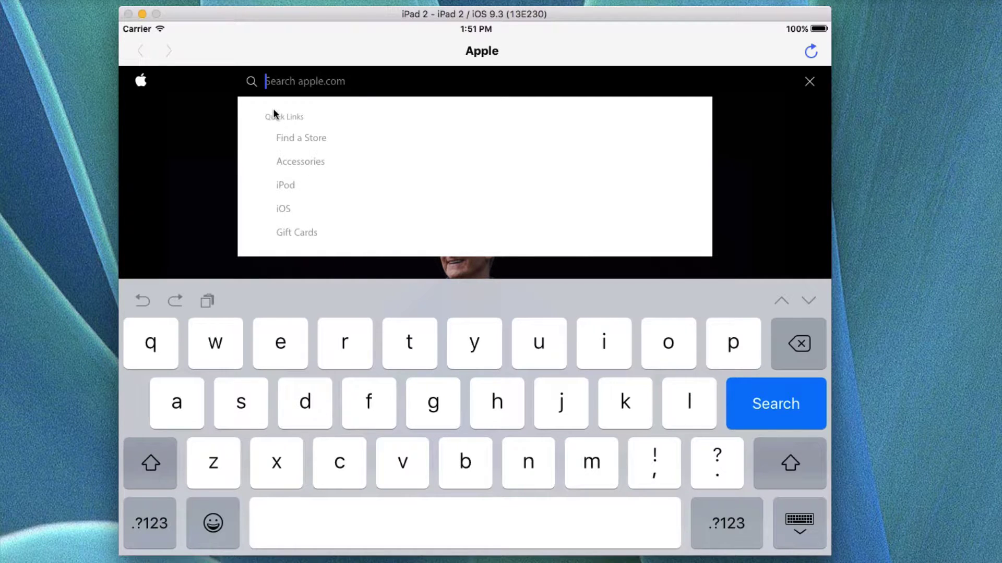
{"action": "left_click", "coordinate": [219, 101]}
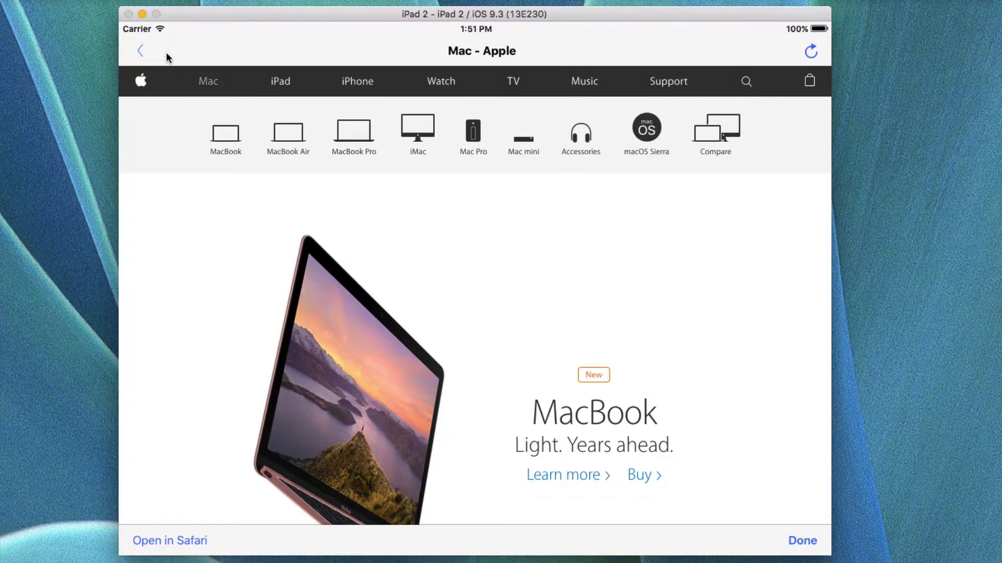
{"action": "left_click", "coordinate": [140, 51]}
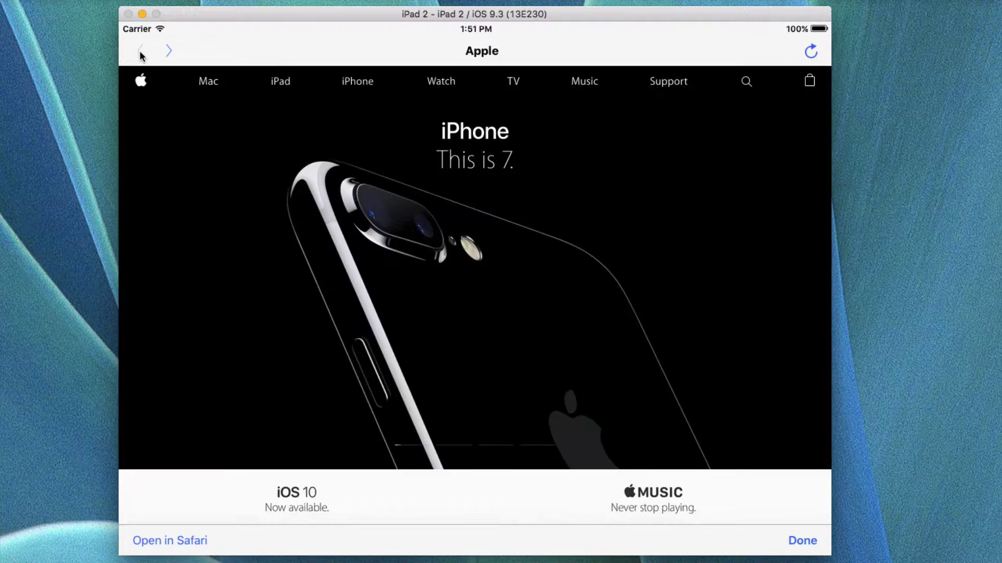
{"action": "left_click", "coordinate": [167, 51]}
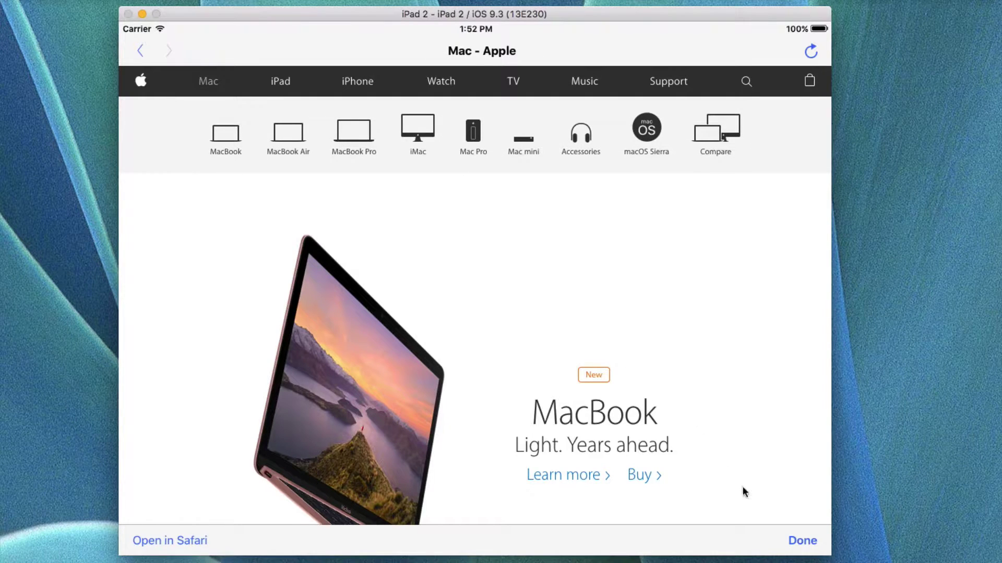
{"action": "left_click", "coordinate": [796, 540]}
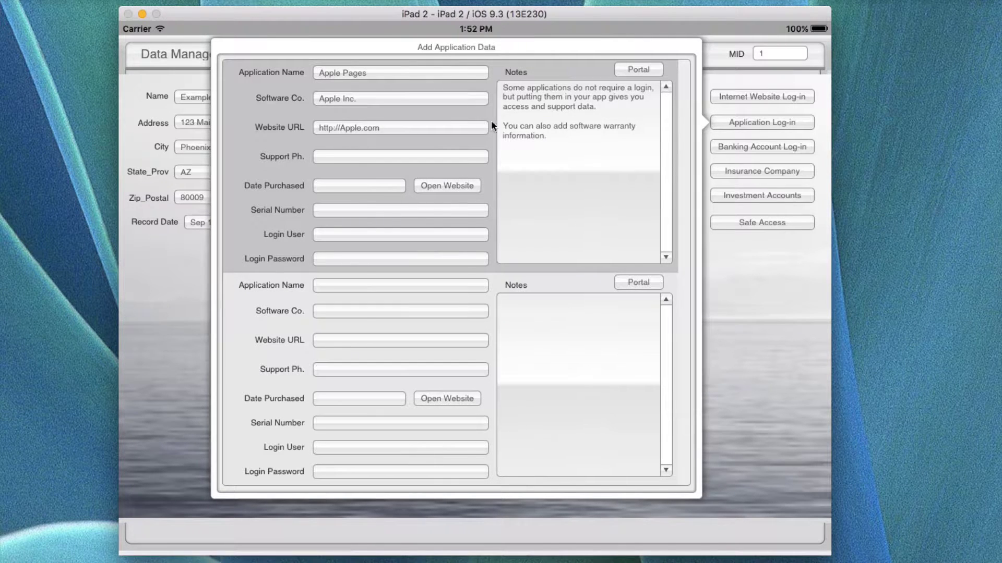
View the Apple Pages entry's own Application Login record and return to the Data Manager screen.
{"action": "left_click", "coordinate": [640, 68]}
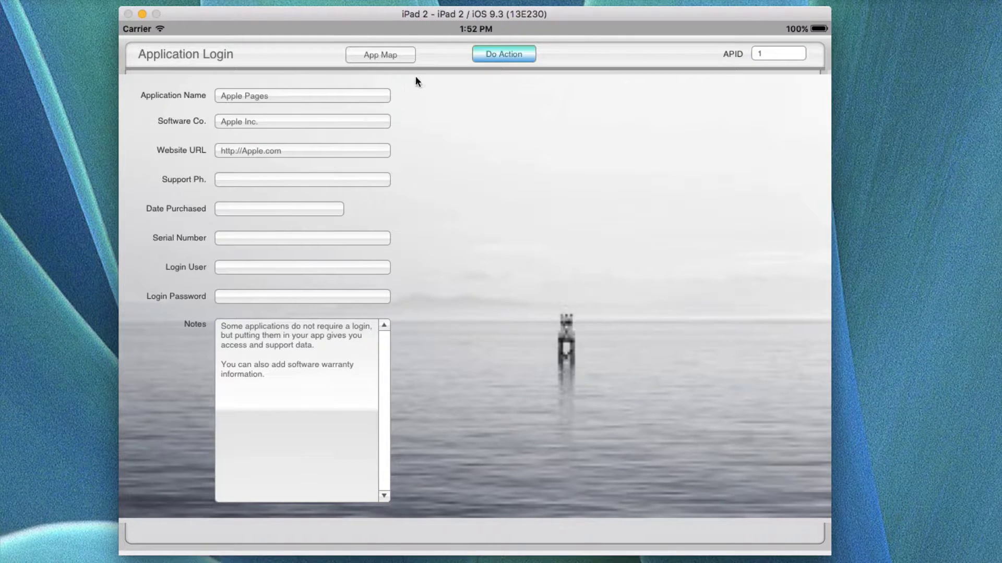
{"action": "left_click", "coordinate": [389, 55]}
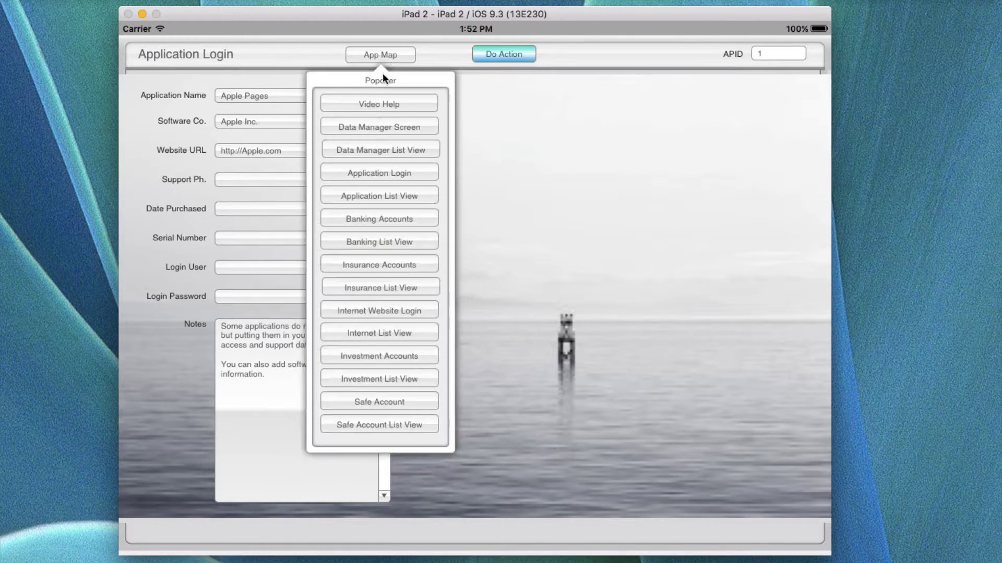
{"action": "left_click", "coordinate": [368, 130]}
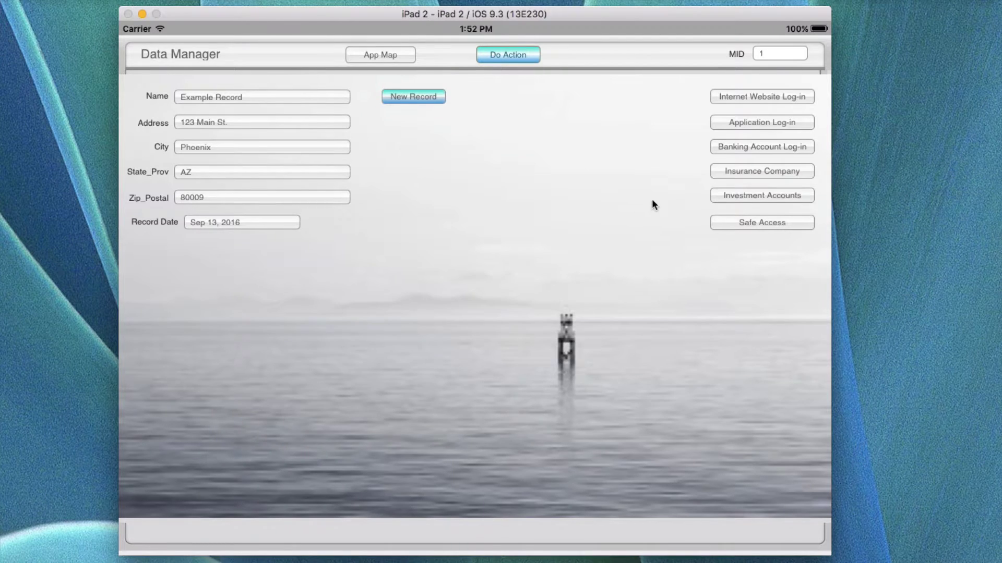
Open the Application Log-in data, activate the blank second entry's Notes field for text entry, and leave it empty.
{"action": "left_click", "coordinate": [745, 123]}
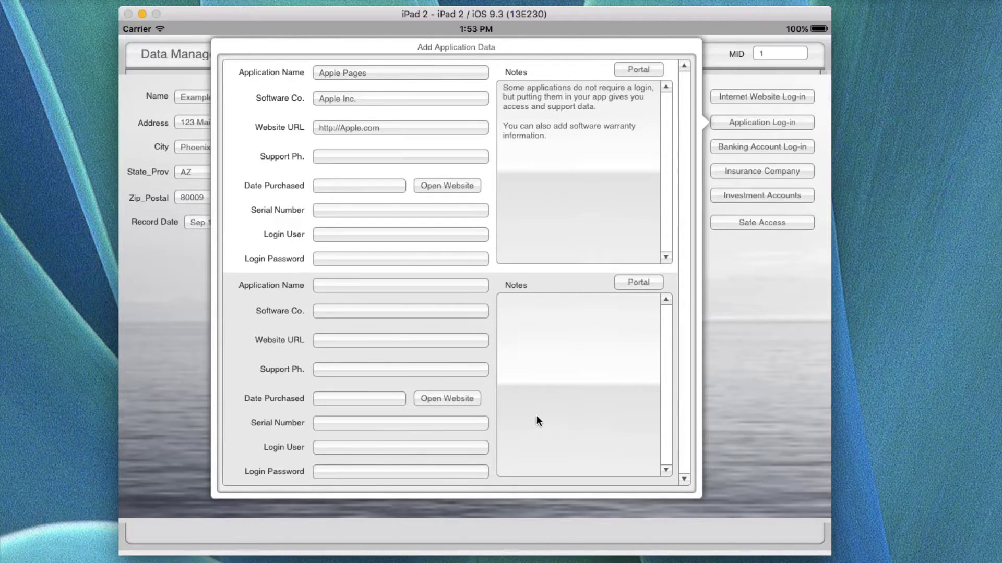
{"action": "left_click", "coordinate": [562, 380]}
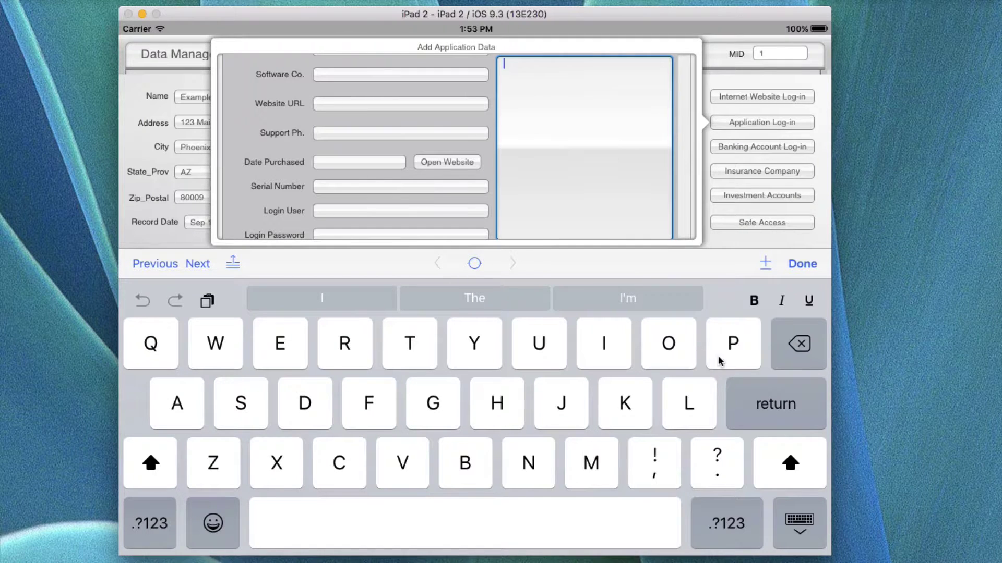
{"action": "left_click", "coordinate": [797, 266]}
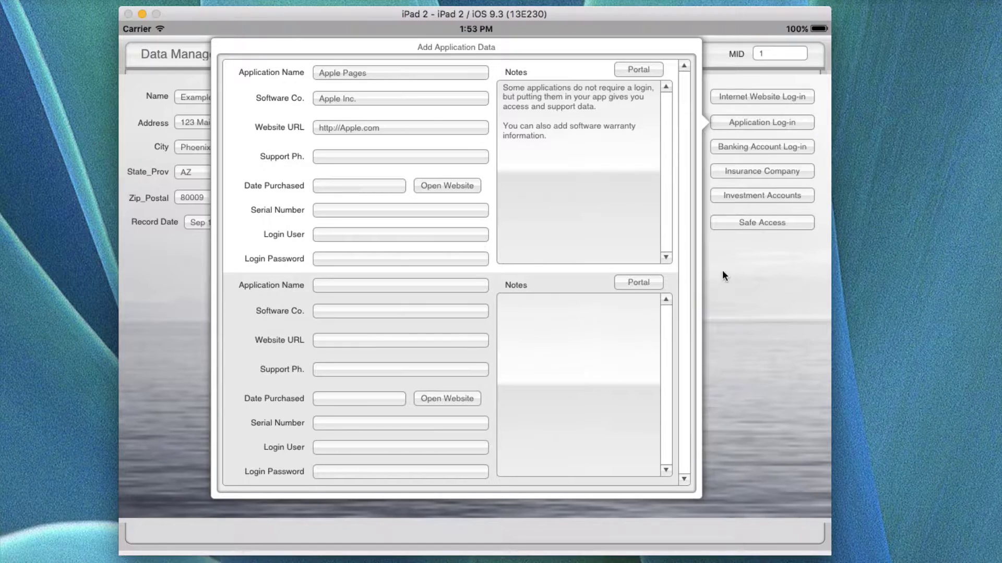
View the Chase Bank record through the Banking Account Log-in data and return to the Data Manager screen.
{"action": "left_click", "coordinate": [746, 147]}
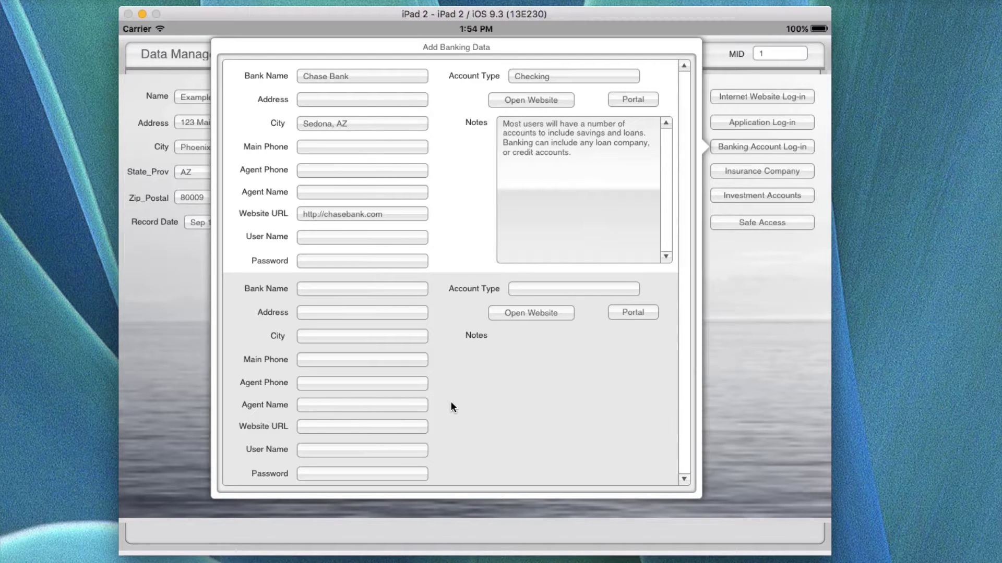
{"action": "left_click", "coordinate": [632, 100]}
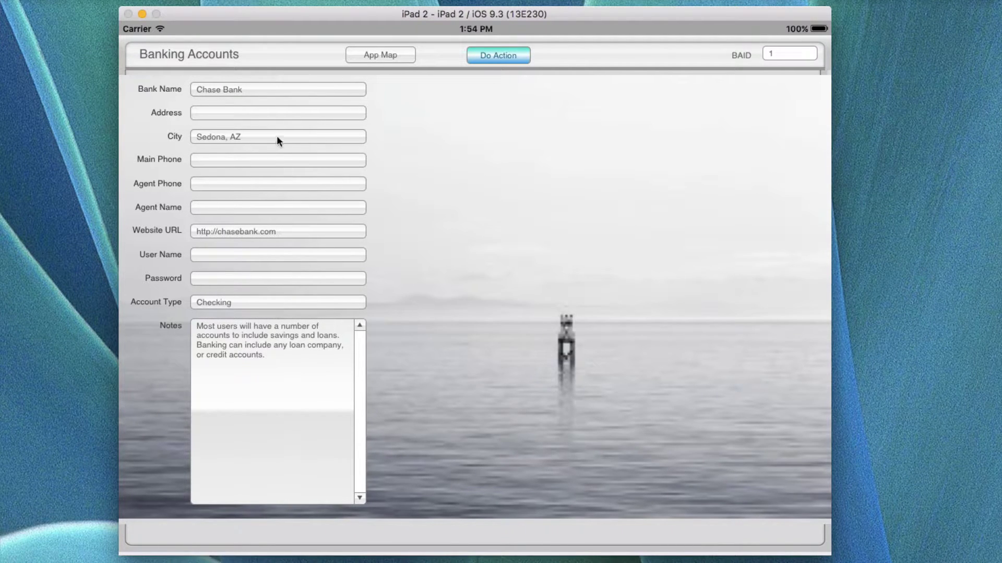
{"action": "left_click", "coordinate": [384, 54]}
{"action": "left_click", "coordinate": [392, 123]}
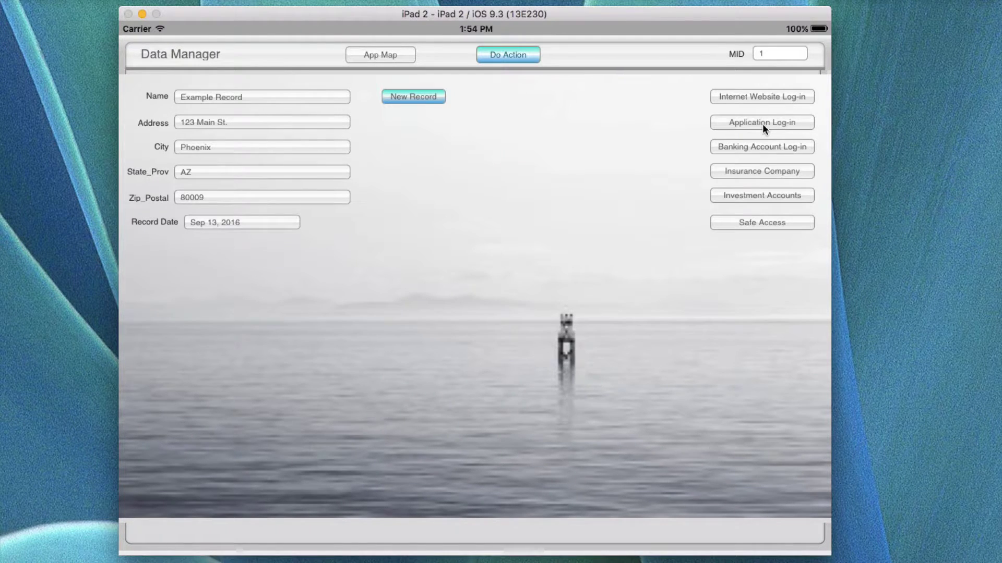
View the ABC Insurance record through the Insurance Company data and return to the Data Manager screen.
{"action": "left_click", "coordinate": [760, 171]}
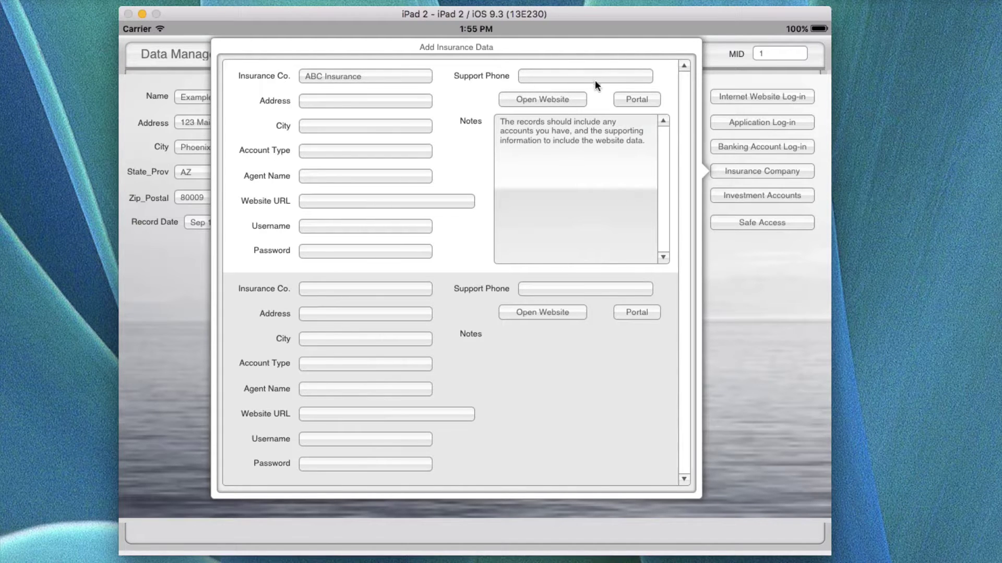
{"action": "left_click", "coordinate": [633, 99]}
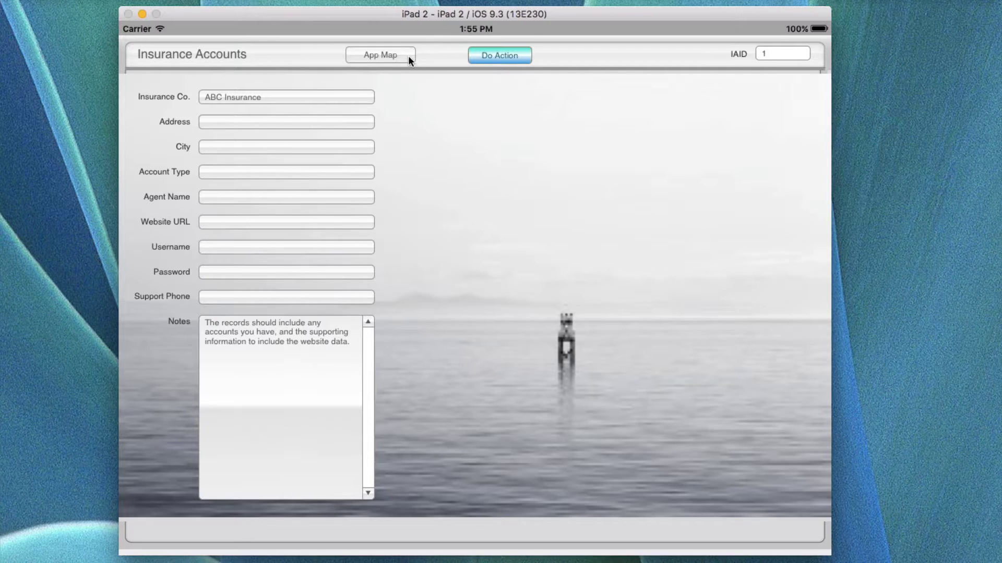
{"action": "left_click", "coordinate": [394, 56]}
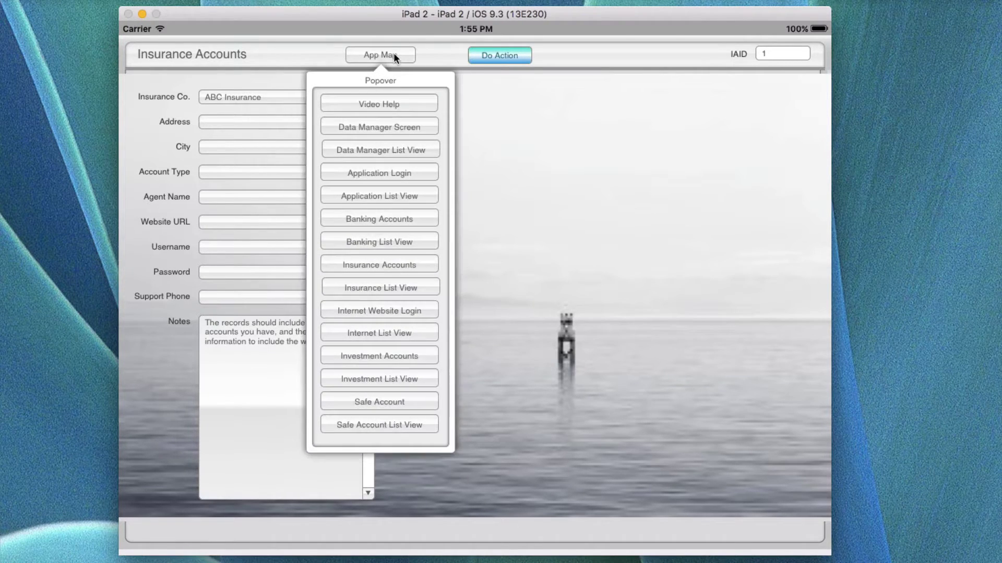
{"action": "left_click", "coordinate": [386, 127]}
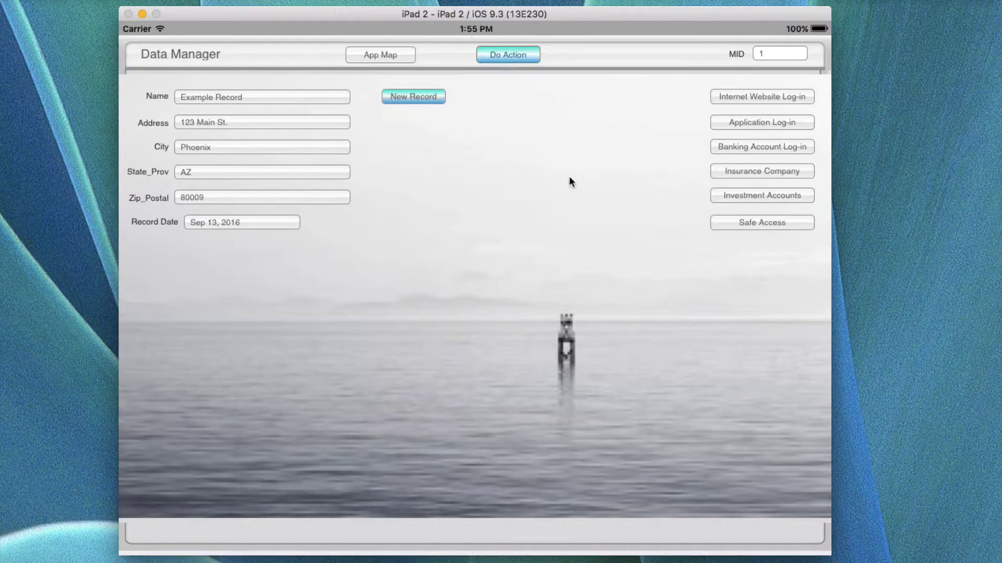
From the Investment Accounts data, view the Ameritrade entry's website, close it, and select the blank second entry and the Ameritrade entry in turn.
{"action": "left_click", "coordinate": [750, 195]}
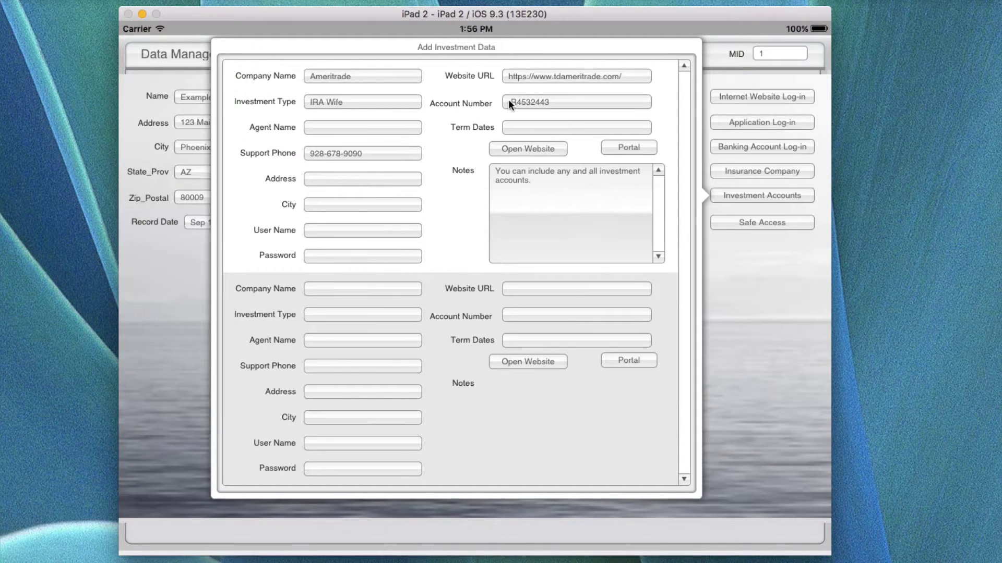
{"action": "left_click", "coordinate": [531, 148]}
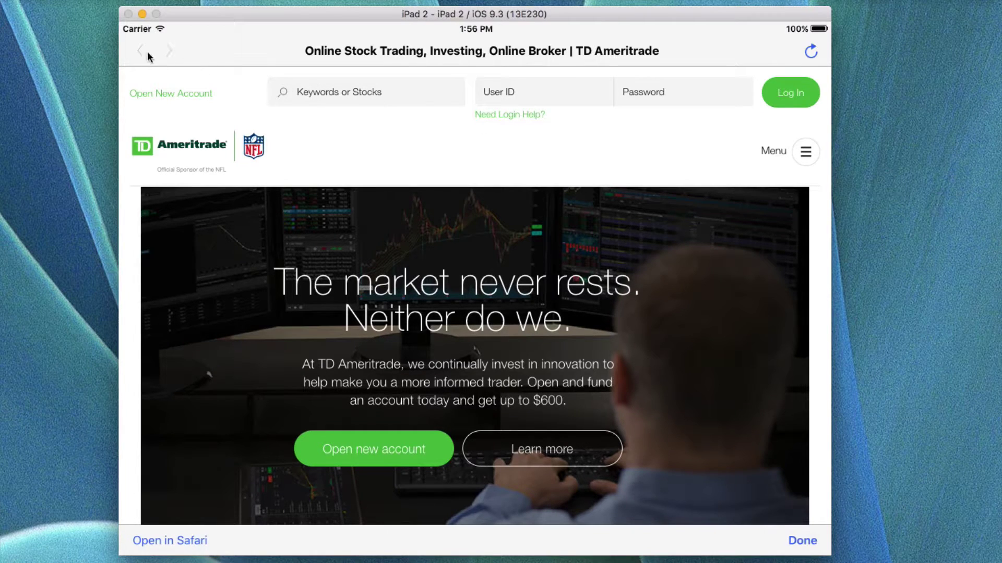
{"action": "left_click", "coordinate": [802, 542]}
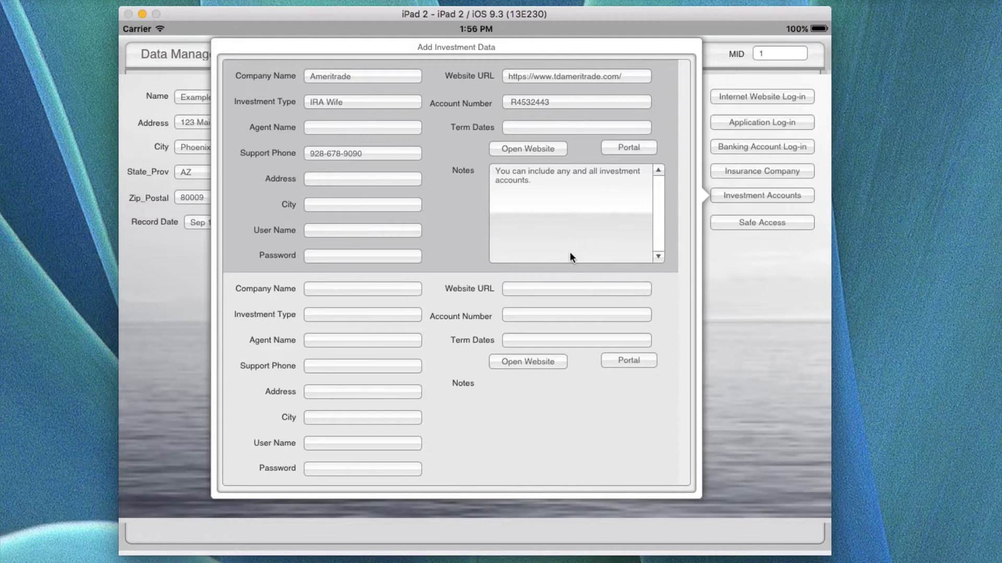
{"action": "left_click", "coordinate": [559, 442]}
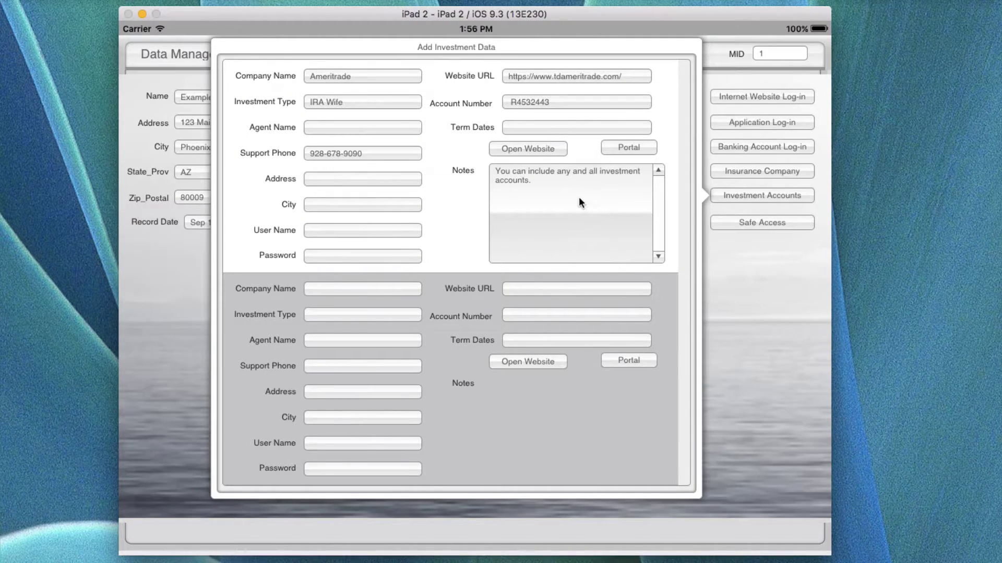
{"action": "left_click", "coordinate": [460, 198]}
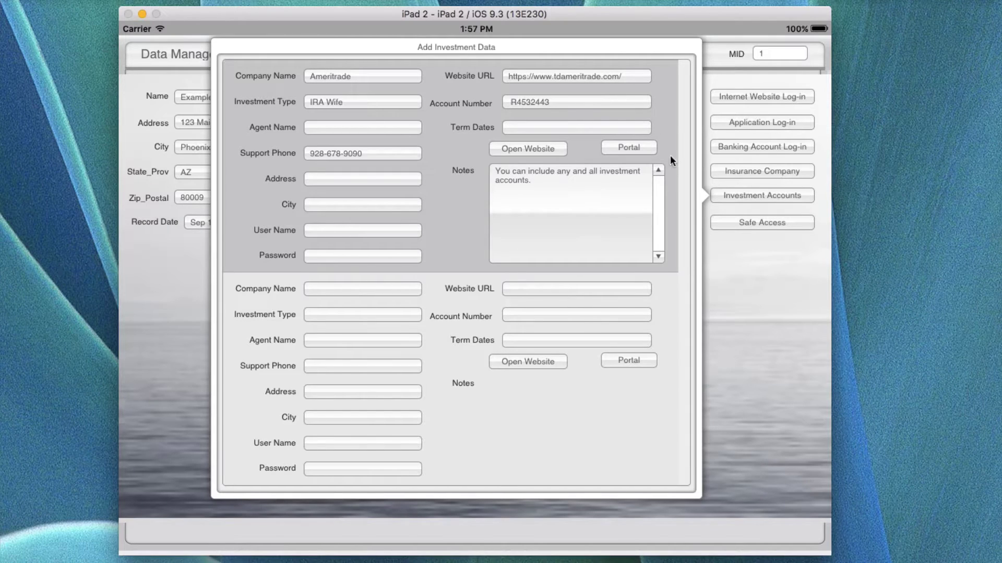
View the Home Safe entry in the Safe Access data and close the safe data.
{"action": "left_click", "coordinate": [750, 221]}
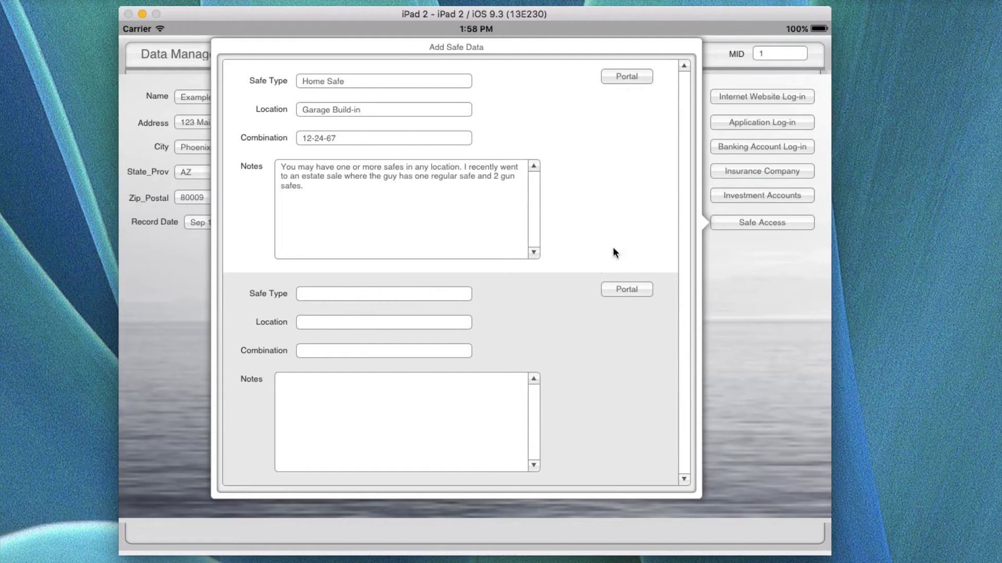
{"action": "left_click", "coordinate": [626, 188]}
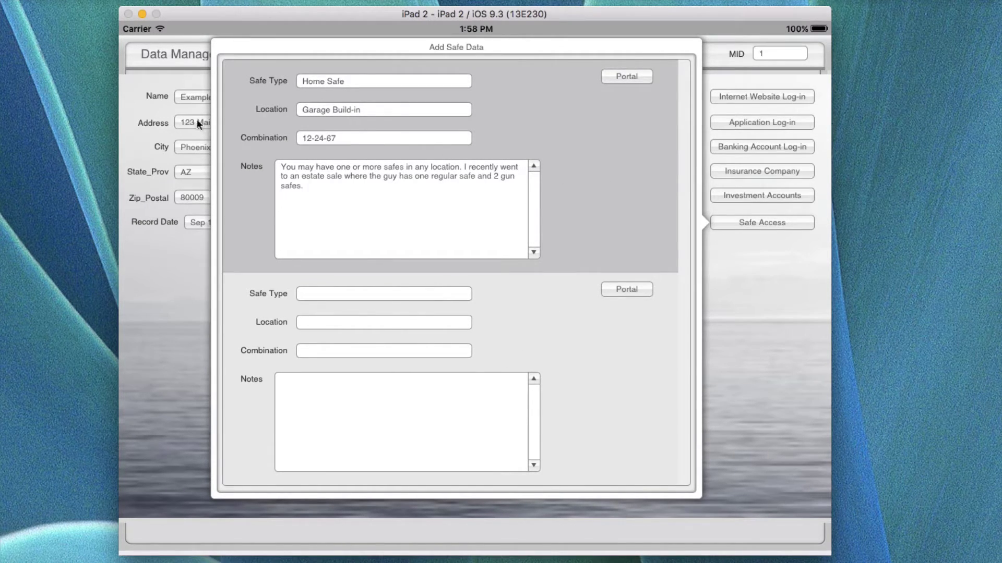
{"action": "left_click", "coordinate": [760, 279]}
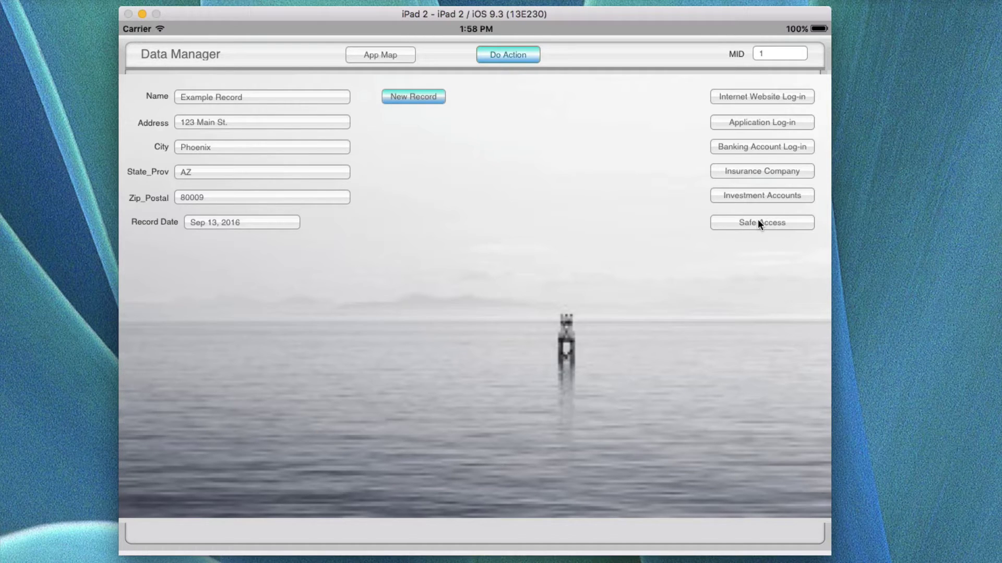
View the Application List View and the Banking List View.
{"action": "left_click", "coordinate": [389, 56]}
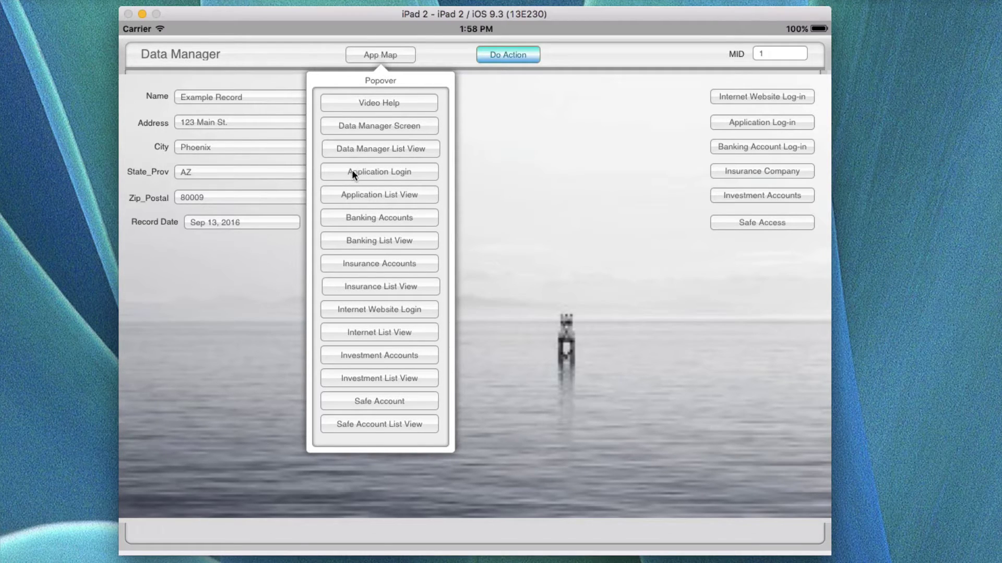
{"action": "left_click", "coordinate": [355, 195]}
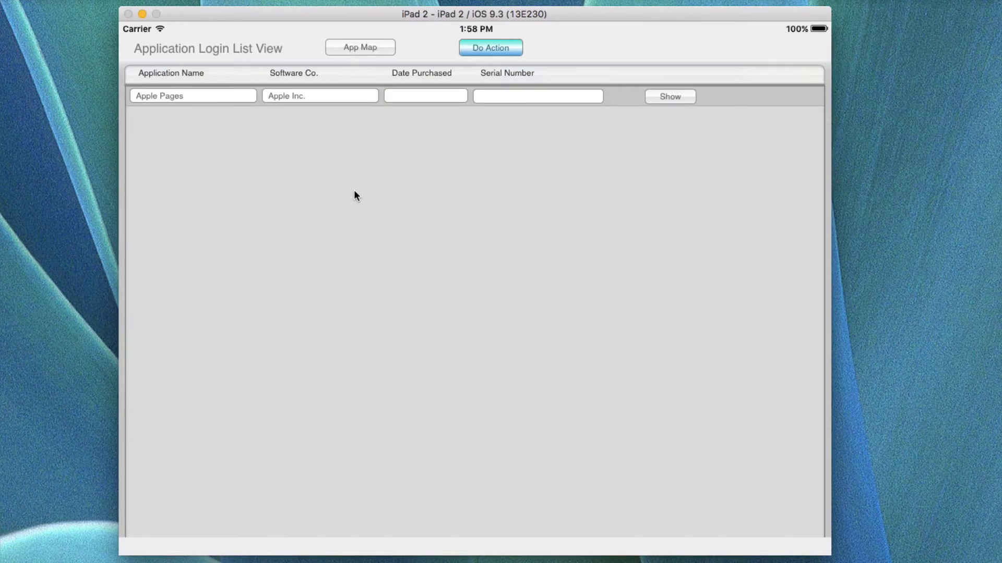
{"action": "left_click", "coordinate": [365, 46]}
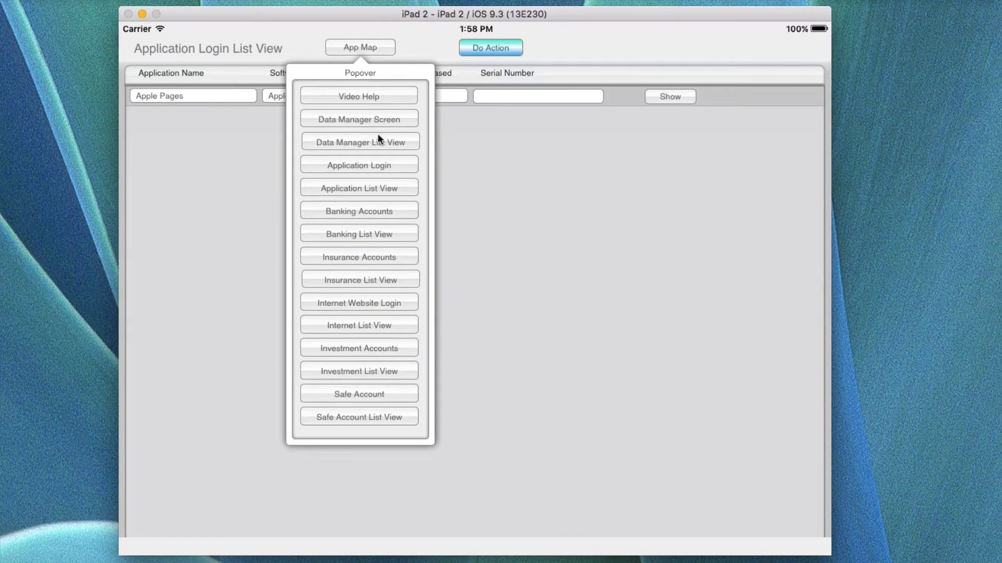
{"action": "left_click", "coordinate": [358, 236]}
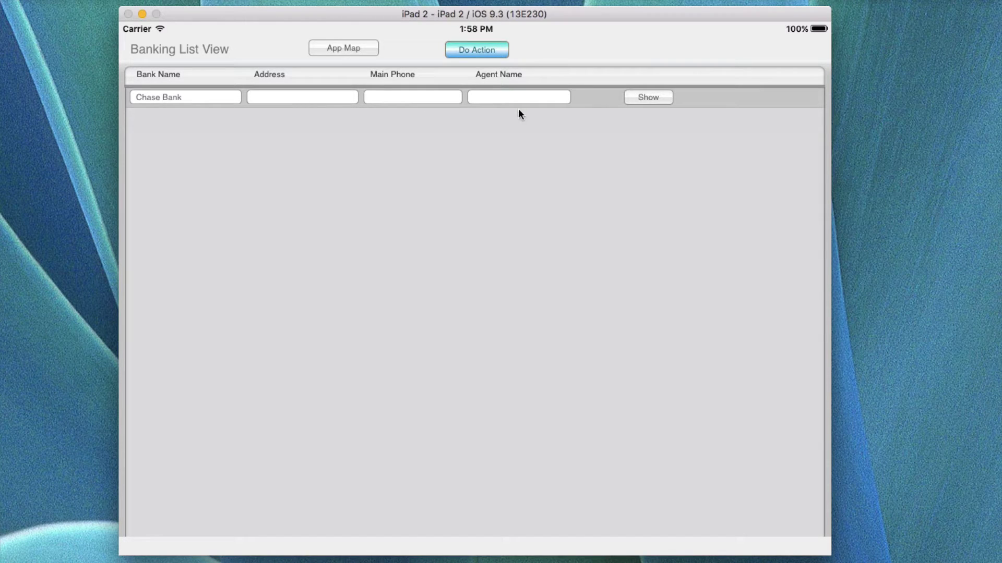
View the Internet List View and the Investment List View.
{"action": "left_click", "coordinate": [357, 51]}
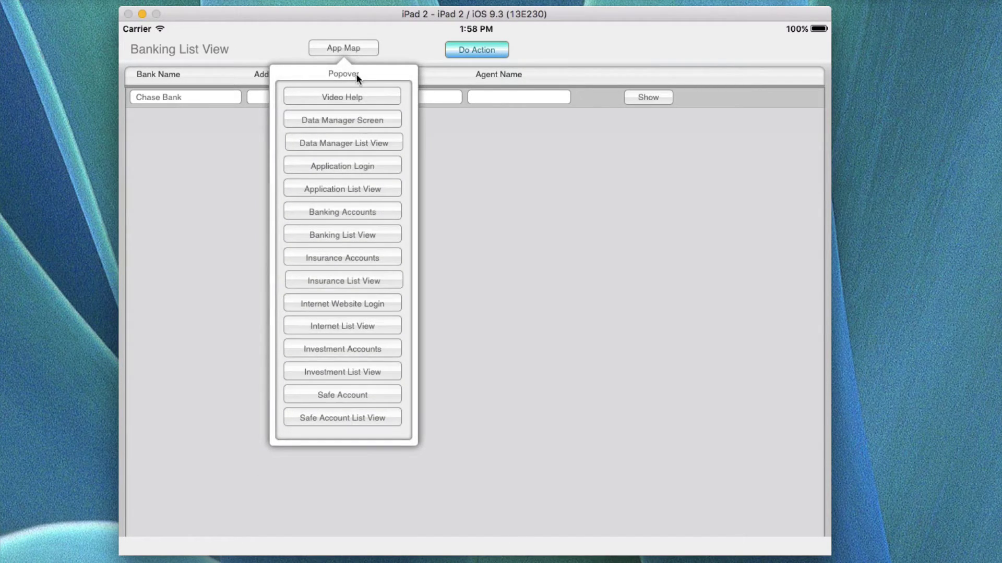
{"action": "left_click", "coordinate": [336, 326]}
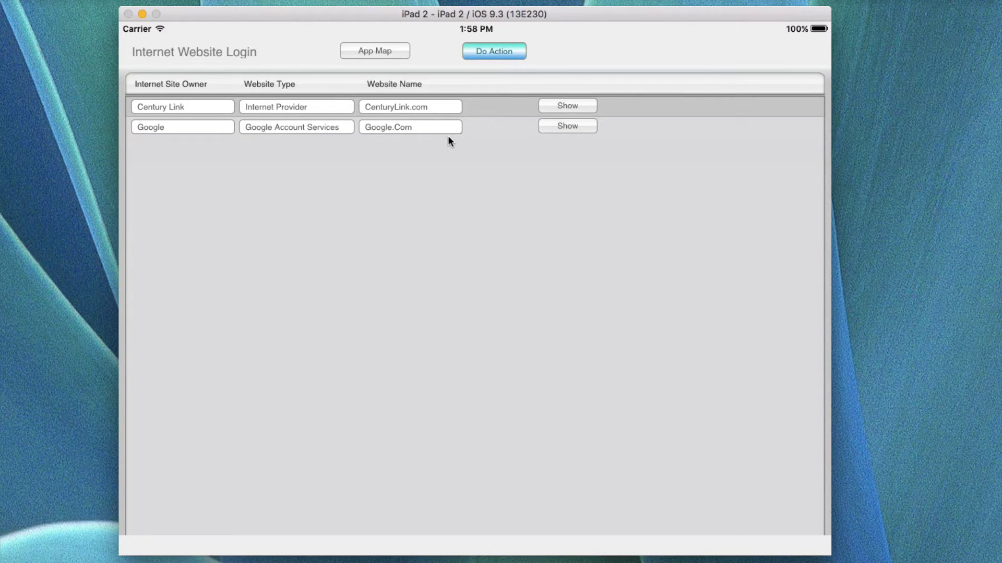
{"action": "left_click", "coordinate": [375, 50]}
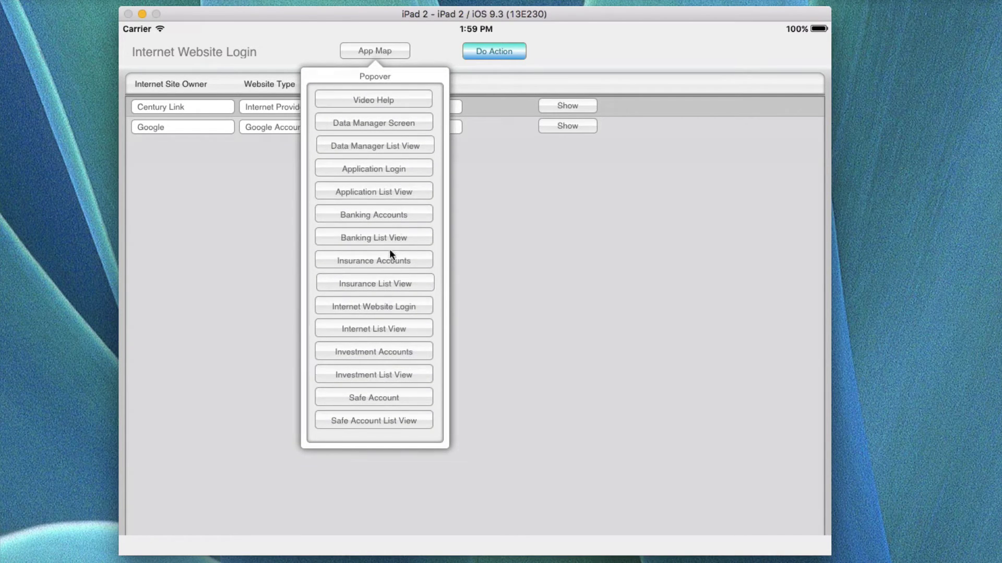
{"action": "left_click", "coordinate": [383, 376]}
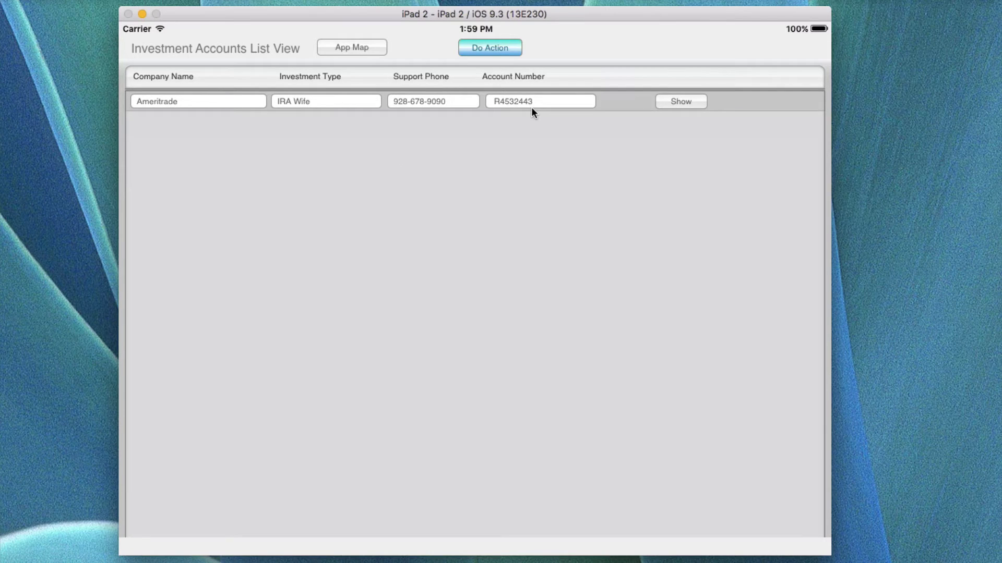
View the Safe Account List View and bring up the app's list of available screens and Video Help.
{"action": "left_click", "coordinate": [373, 47]}
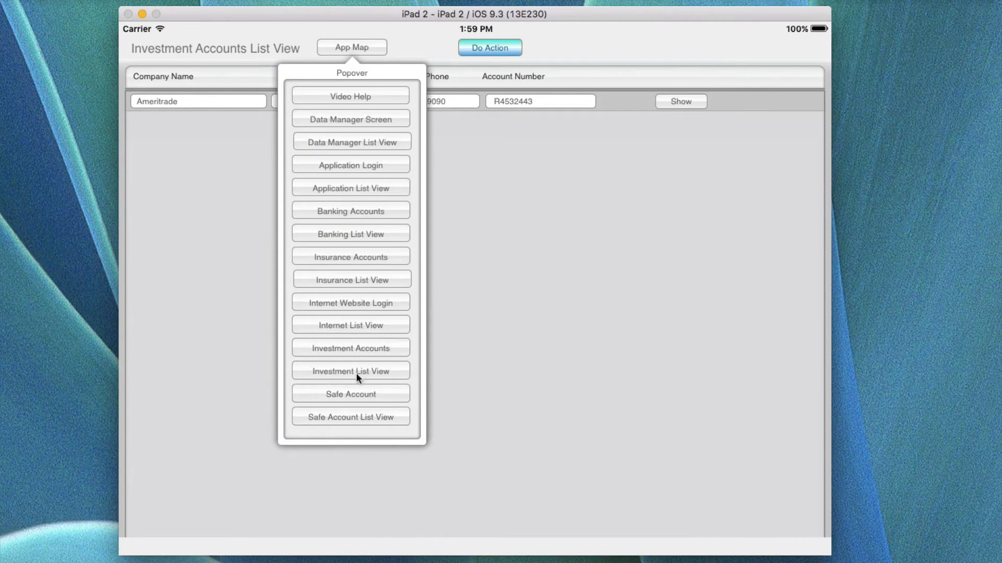
{"action": "left_click", "coordinate": [362, 417]}
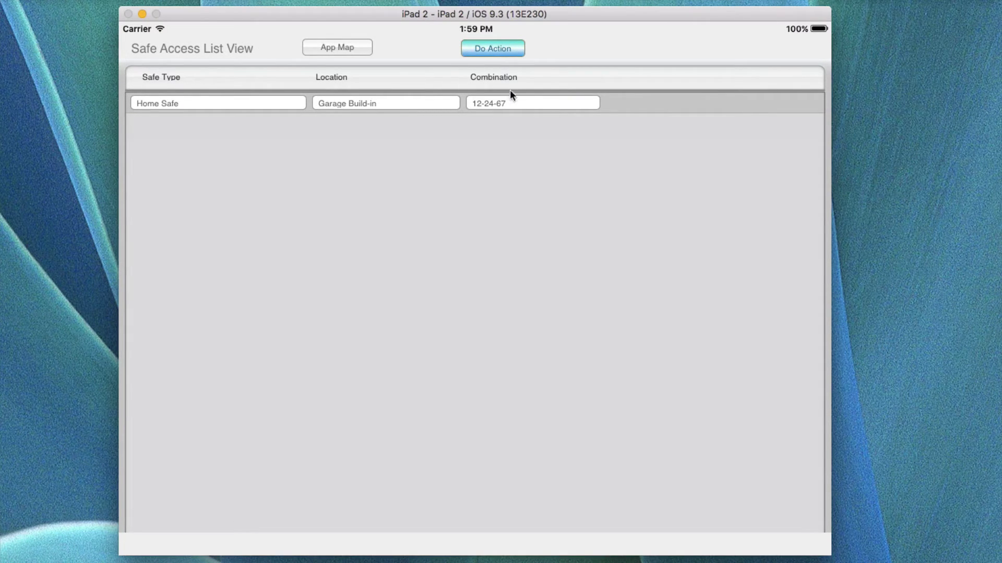
{"action": "left_click", "coordinate": [347, 48]}
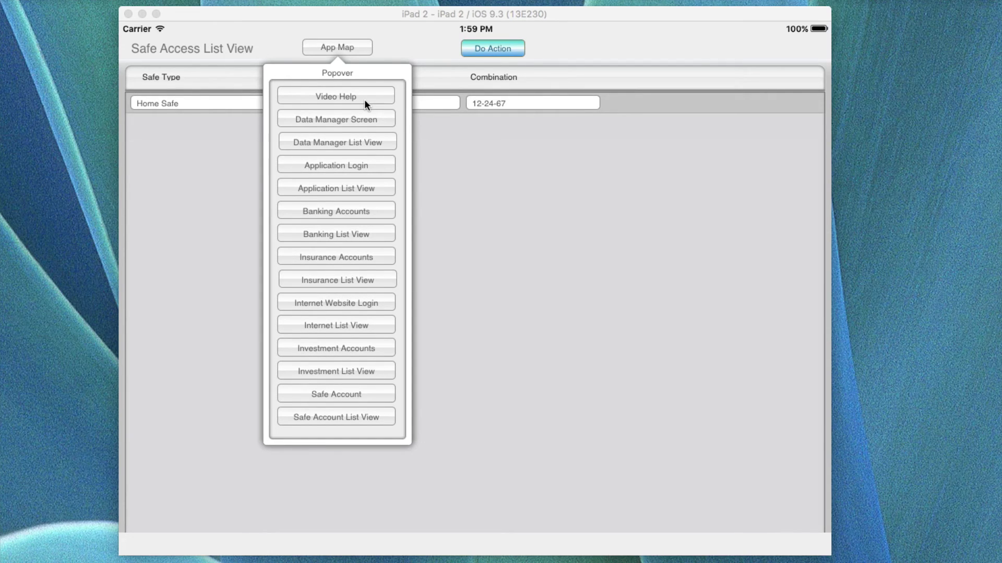
{"action": "left_click", "coordinate": [759, 170]}
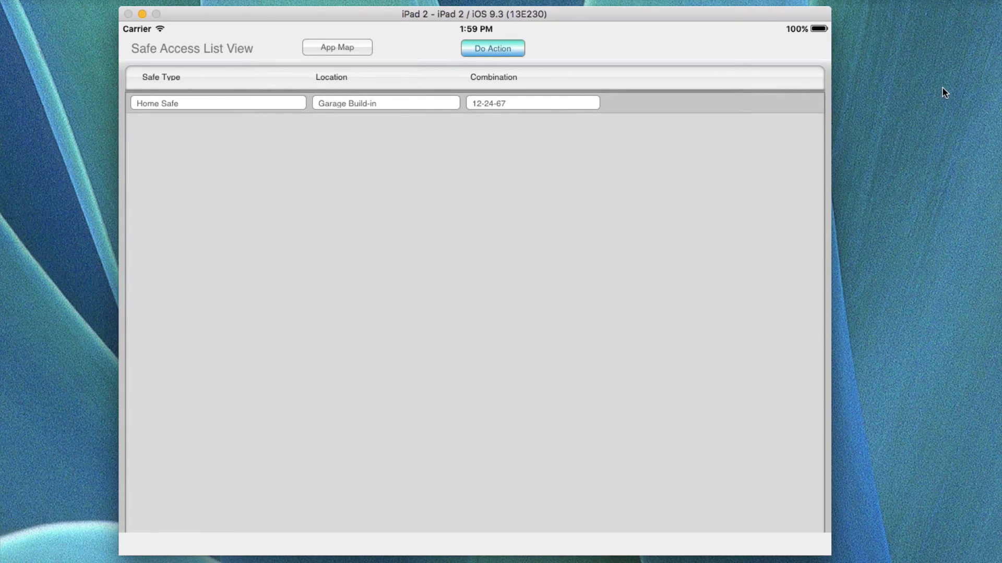
{"action": "left_click", "coordinate": [354, 49]}
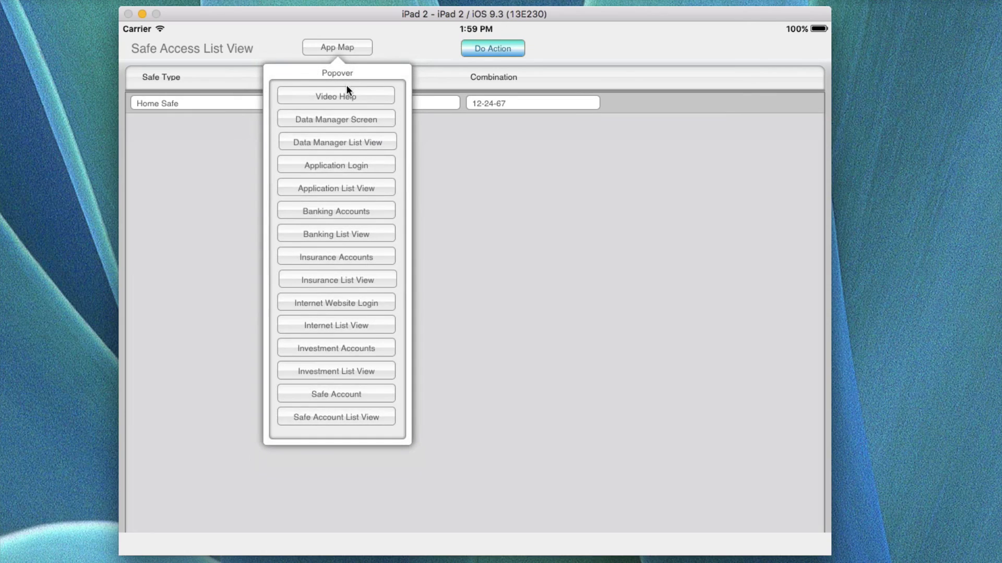